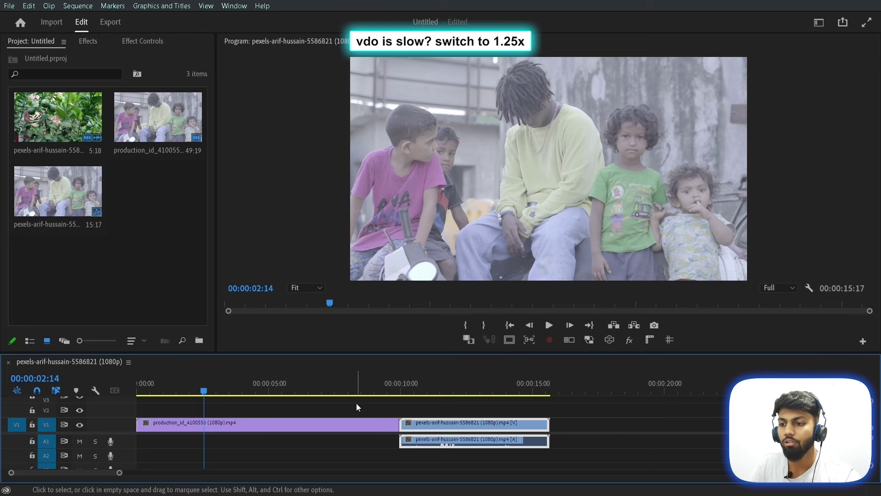
Select the production_id_4100556 clip on track V1 and save the project.
left_click(417, 406)
left_click(447, 420)
left_click(356, 422)
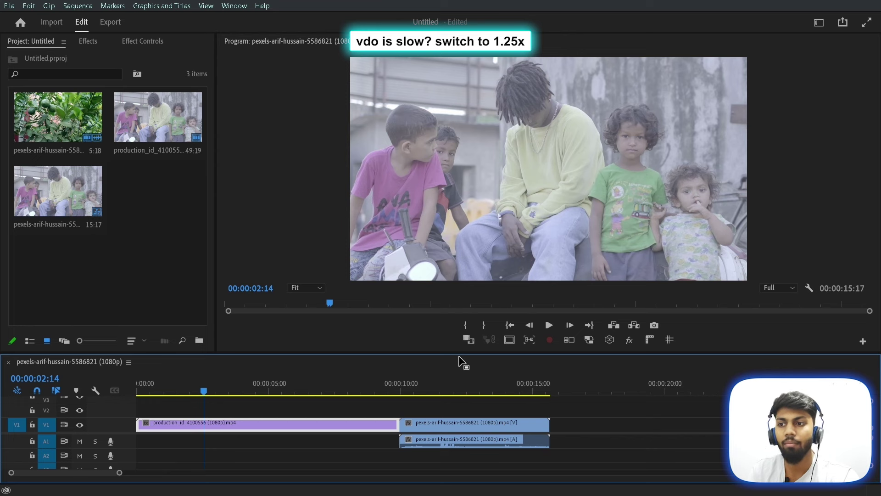
left_click(233, 6)
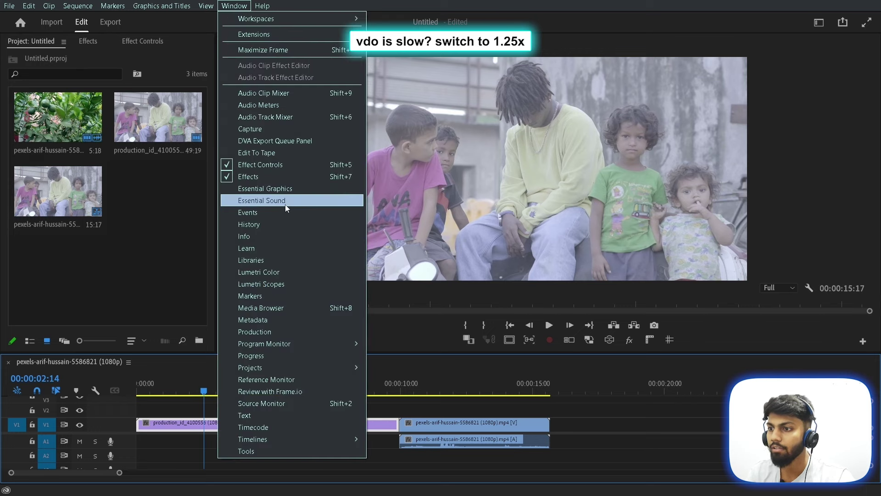
left_click(217, 220)
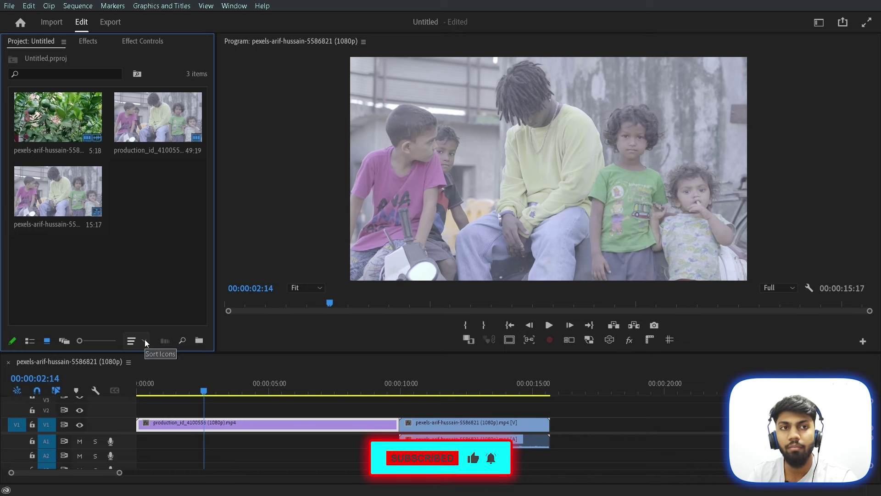
key("ctrl+s")
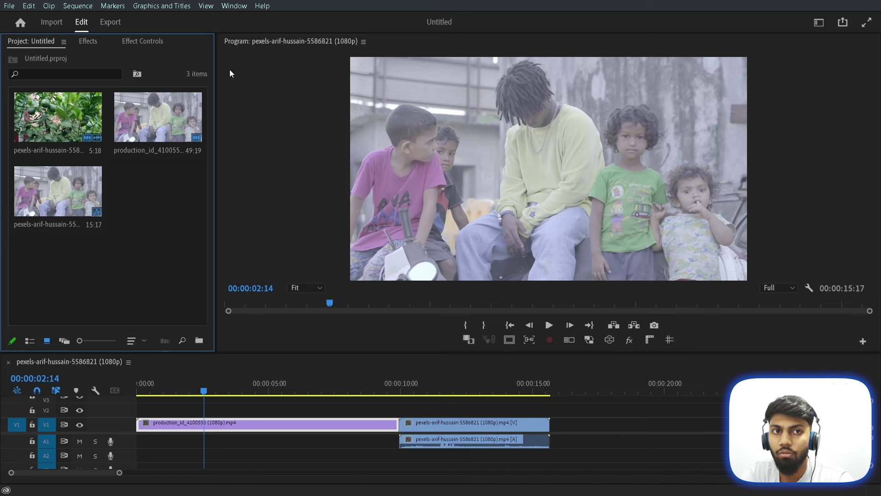
Show the Lumetri Color and Lumetri Scopes panels and widen the scopes panel beside the program monitor.
left_click(233, 7)
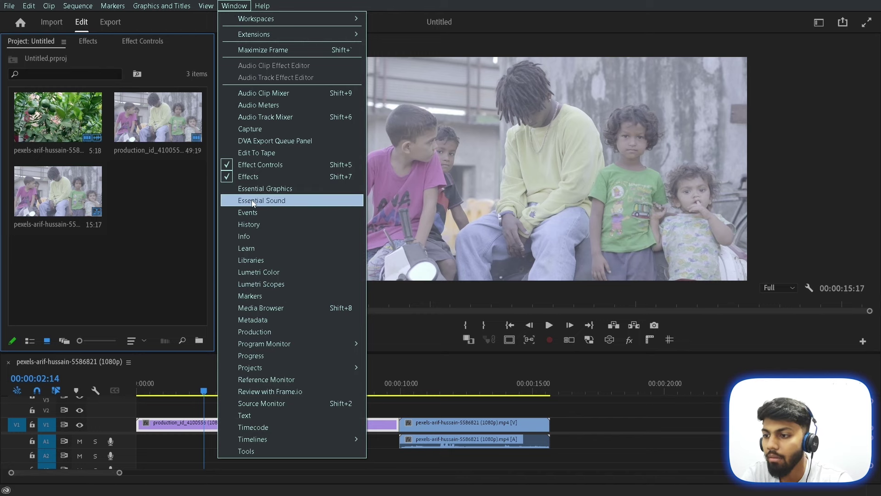
left_click(232, 272)
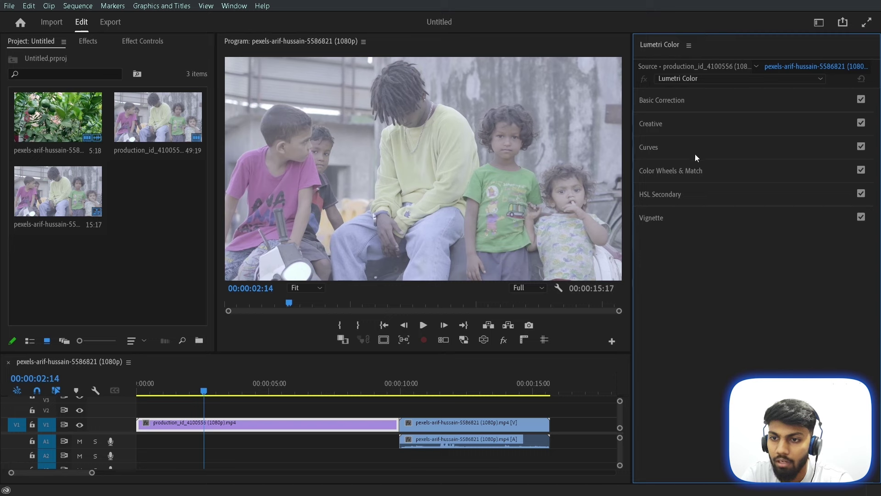
left_click(232, 7)
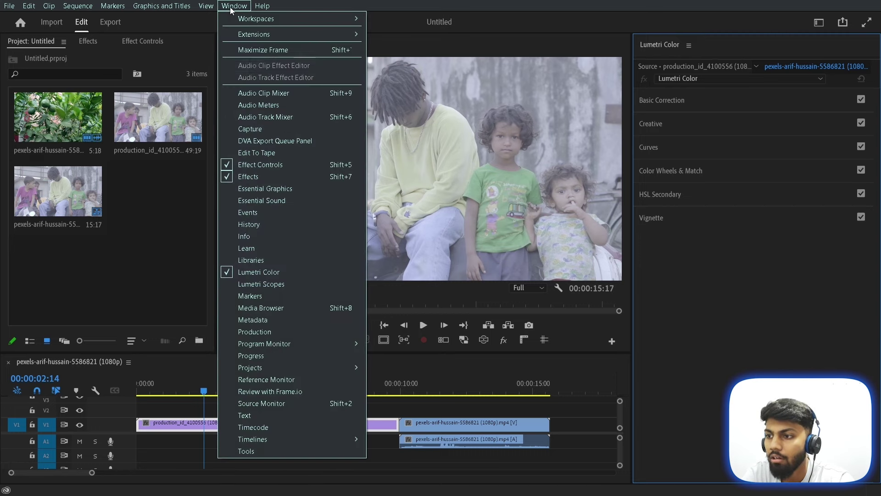
left_click(257, 285)
left_click_drag(486, 193, 438, 196)
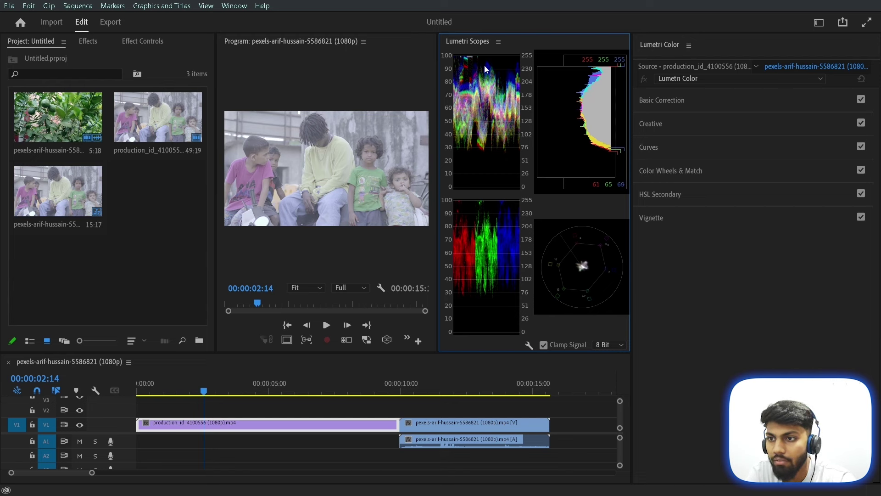
Undock the Lumetri Scopes panel and dock it into the panel group that holds the Project panel.
right_click(477, 43)
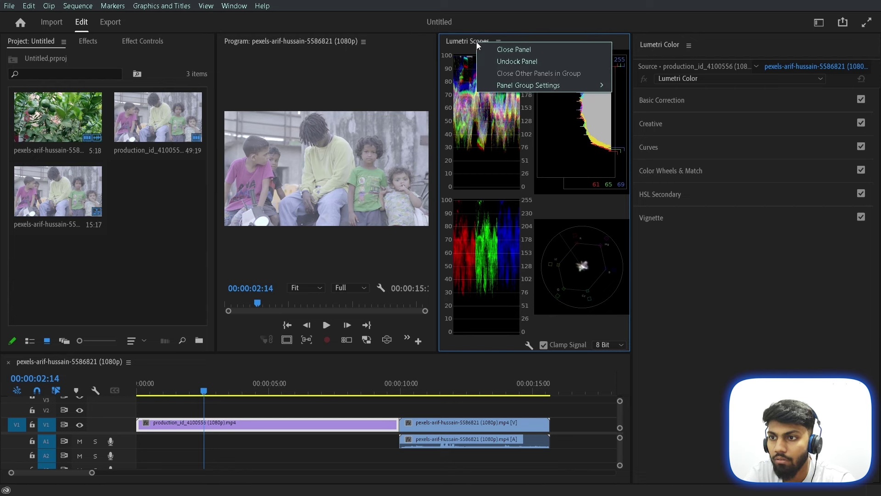
left_click(511, 62)
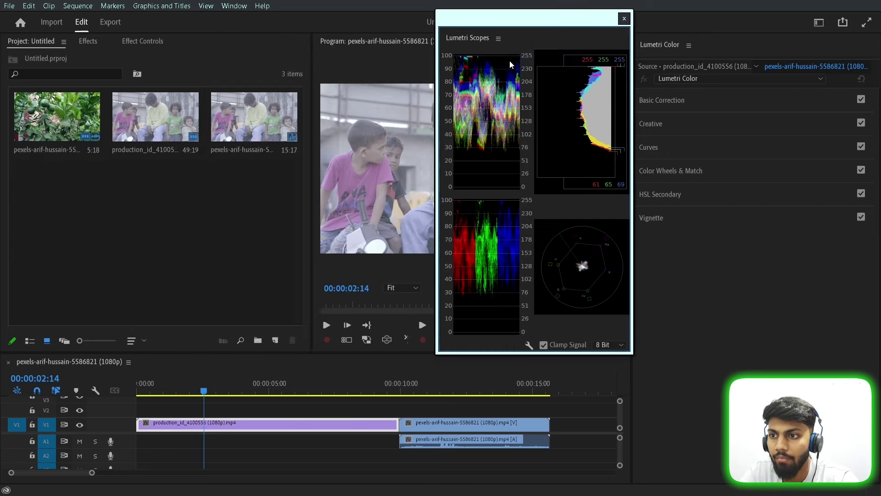
left_click_drag(472, 37, 11, 139)
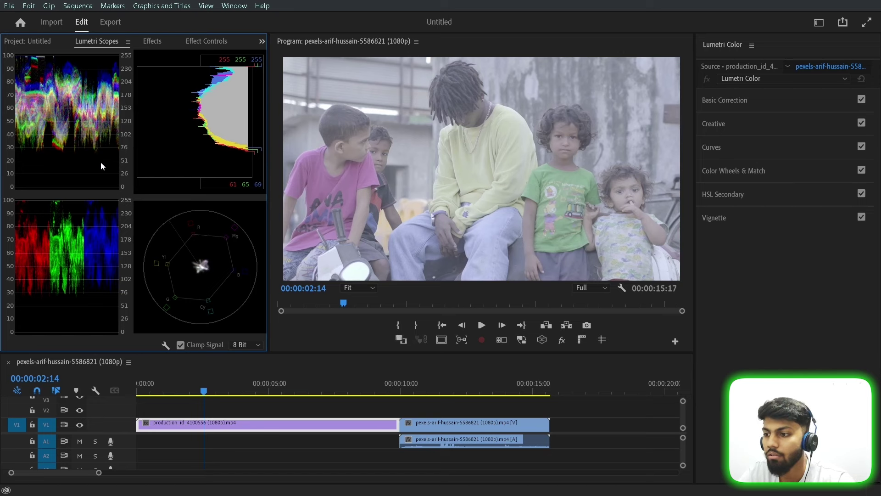
Turn the Vectorscope YUV display off in Lumetri Scopes and turn it back on.
left_click(166, 345)
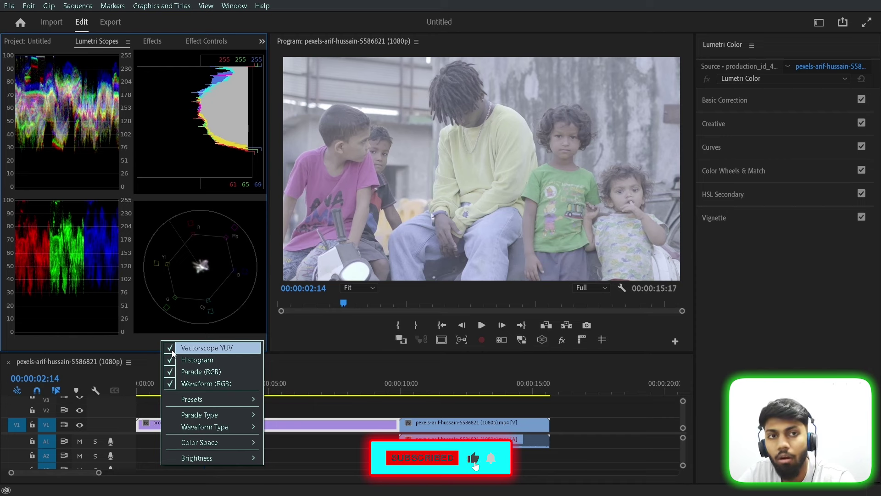
left_click(172, 348)
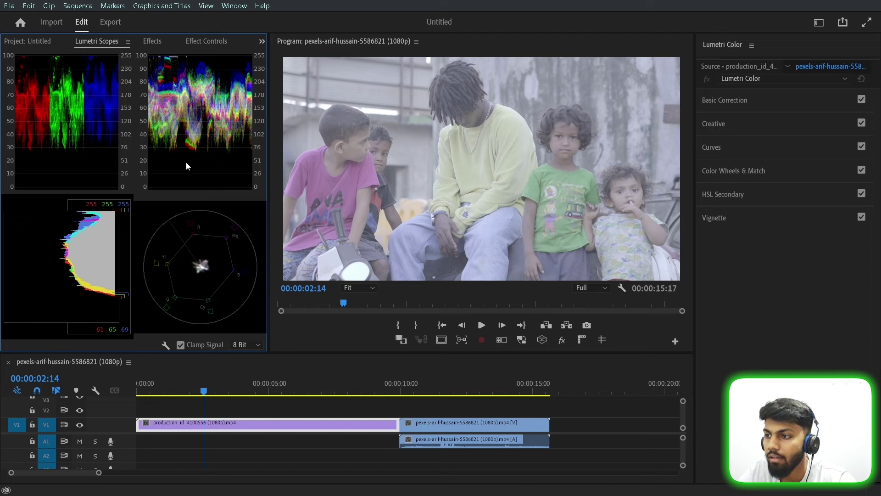
right_click(162, 342)
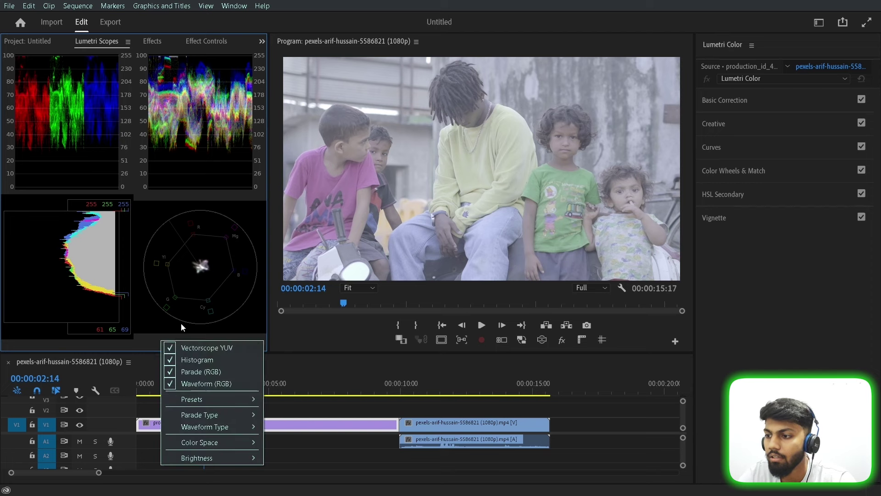
left_click(170, 350)
right_click(167, 346)
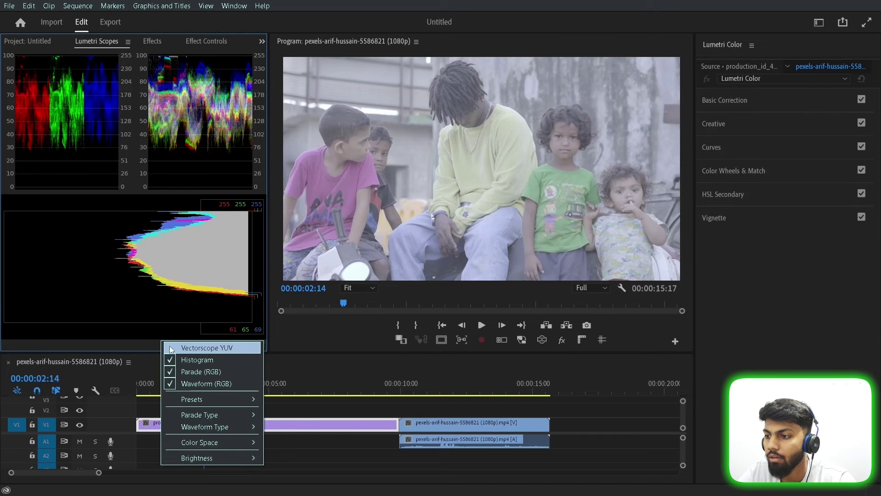
left_click(172, 349)
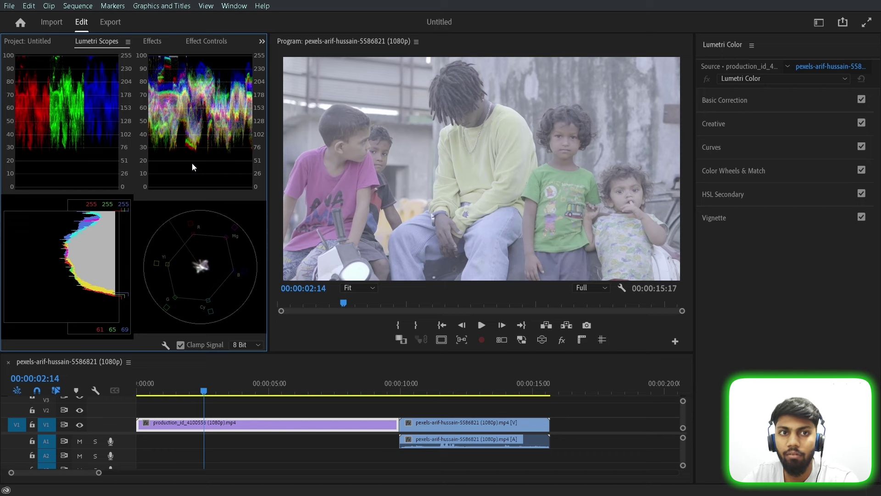
Narrow the scopes panel group, scrub through the first clip to review its scopes, and return the playhead to 00:00:00:00.
left_click_drag(269, 193, 233, 193)
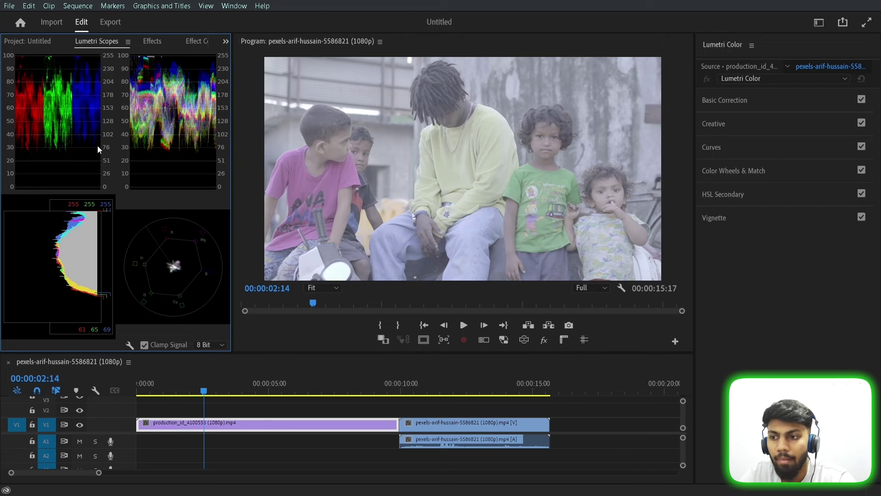
left_click_drag(246, 381, 285, 436)
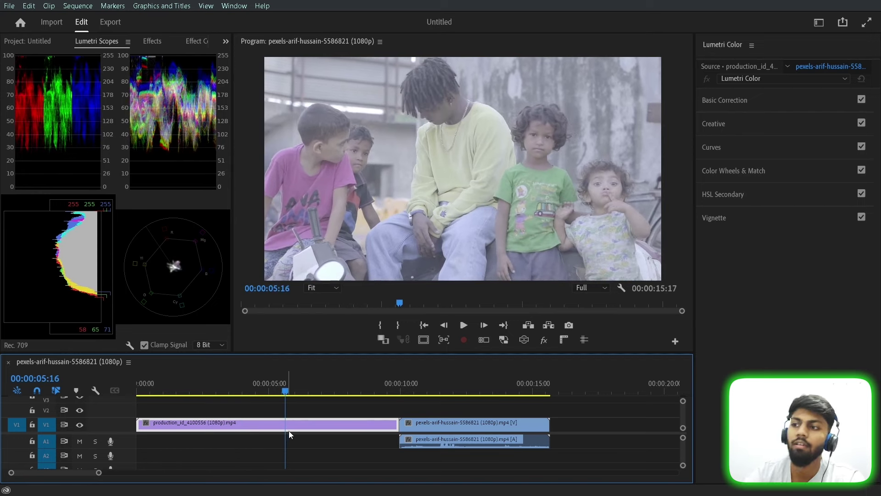
left_click_drag(285, 391, 285, 437)
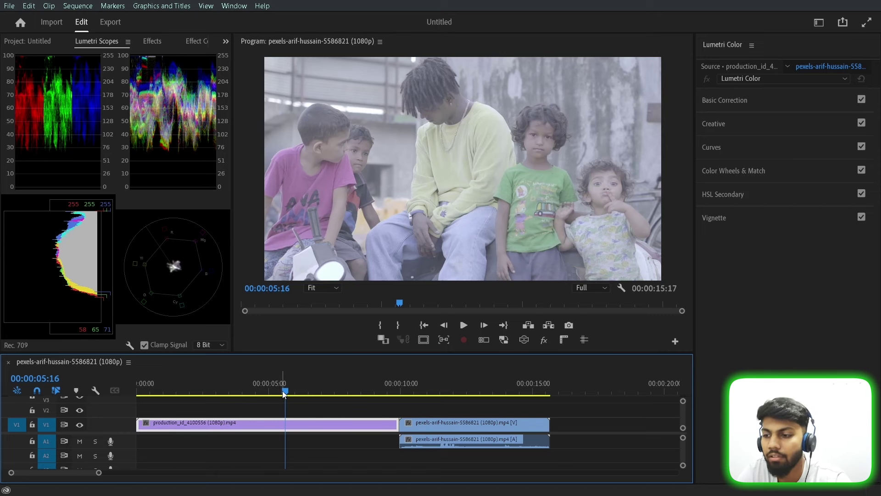
left_click_drag(284, 394, 238, 390)
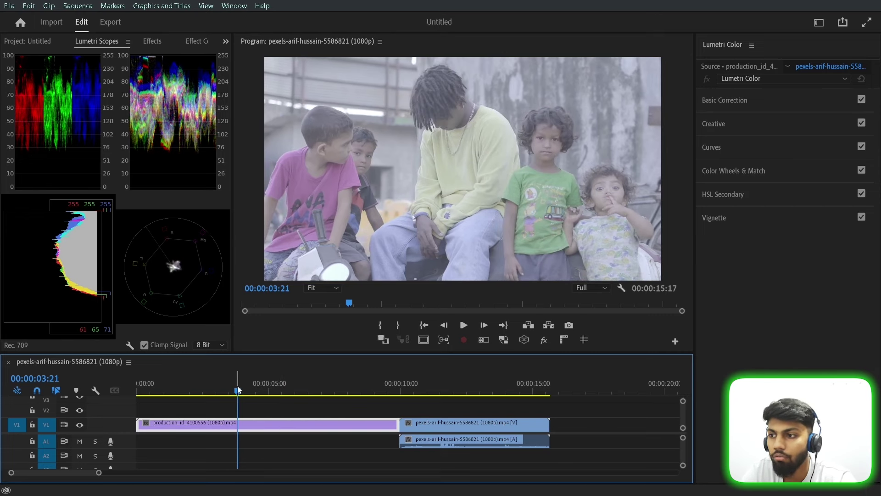
left_click_drag(237, 389, 195, 394)
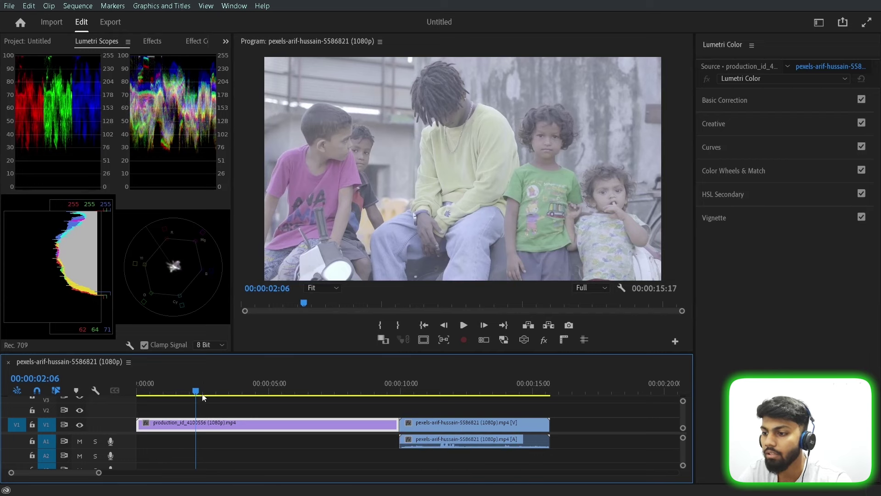
left_click_drag(196, 394, 366, 407)
left_click_drag(222, 415, 246, 420)
left_click_drag(241, 388, 138, 404)
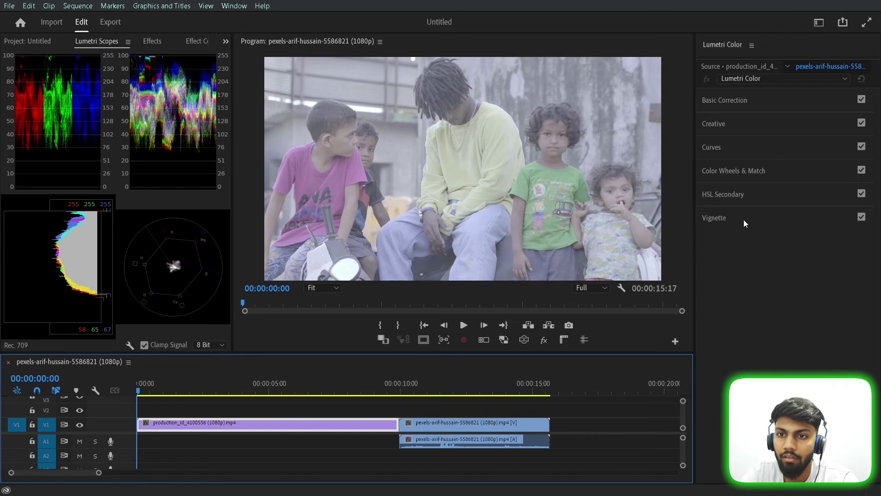
Widen the Lumetri Color panel, play the clip to 00:00:00:17 and expand the Basic Correction section.
left_click_drag(694, 220, 664, 221)
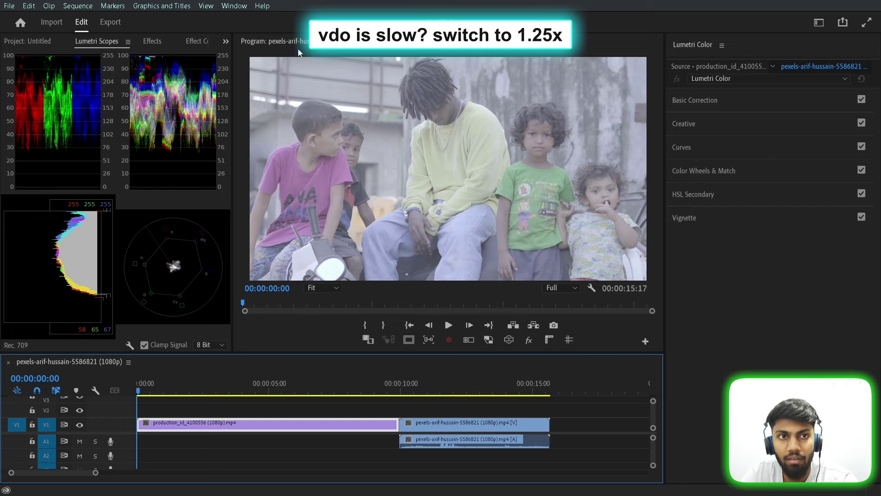
key("space")
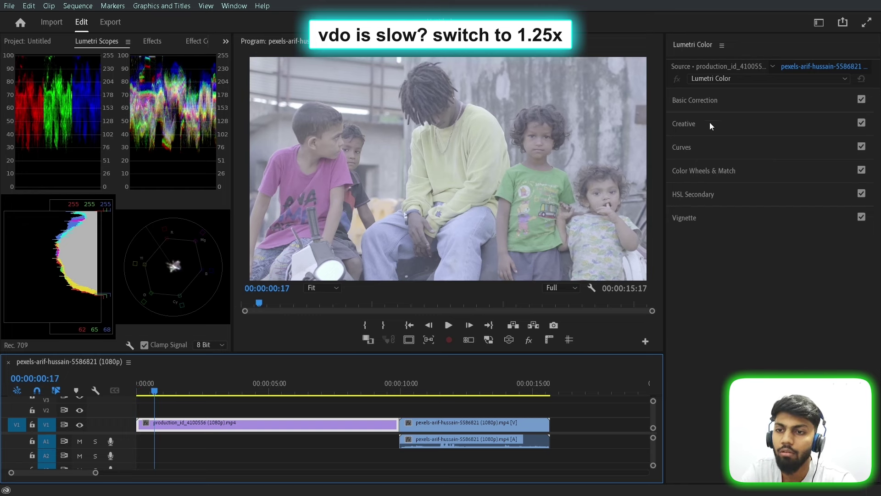
left_click(706, 103)
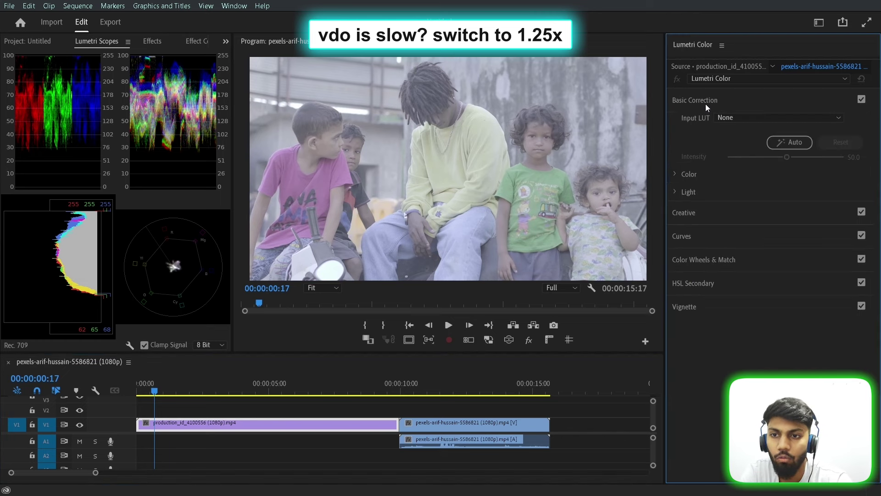
Examine the Input LUT choices and the file selection for Browse and Custom, keeping None as the LUT.
left_click(747, 116)
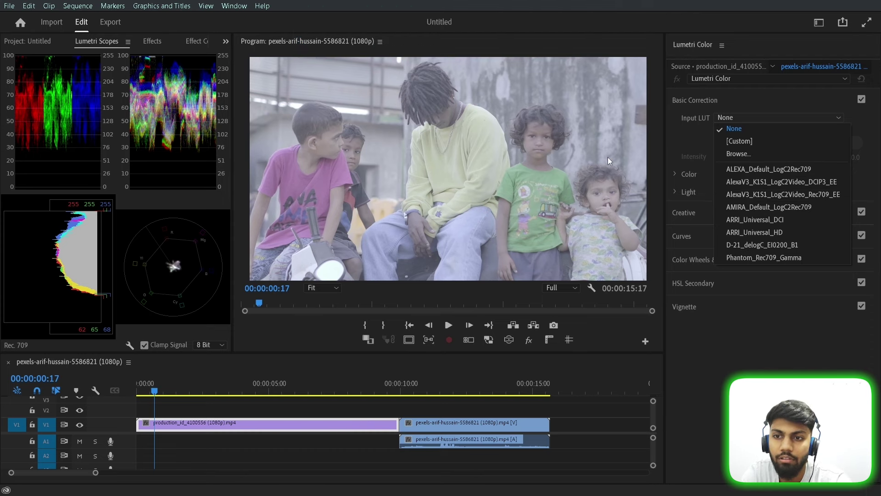
left_click(751, 115)
left_click(751, 118)
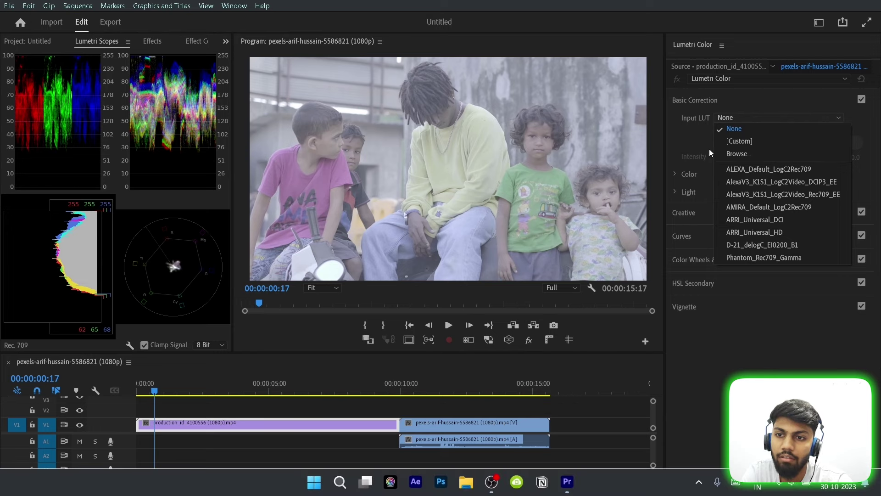
left_click(767, 153)
left_click(706, 21)
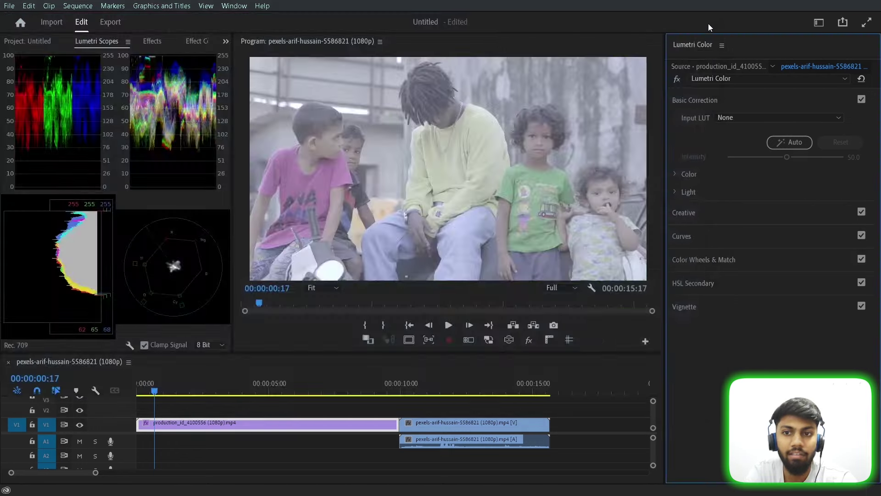
left_click(767, 118)
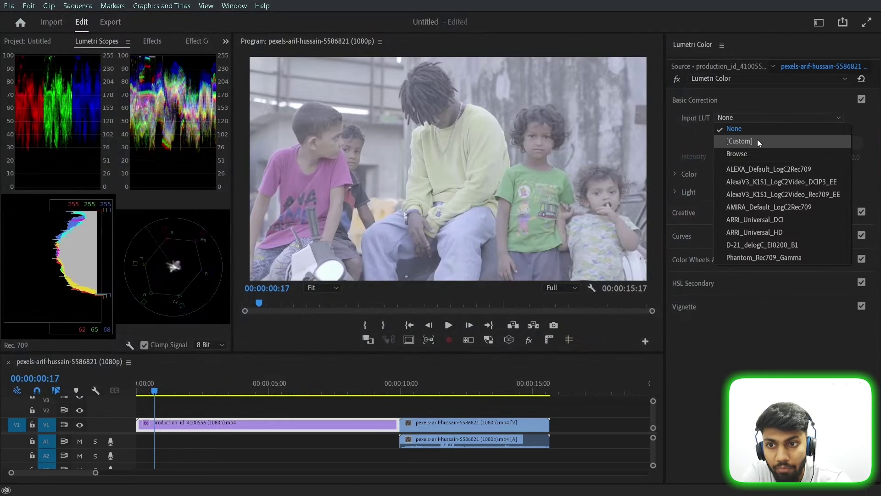
left_click(757, 140)
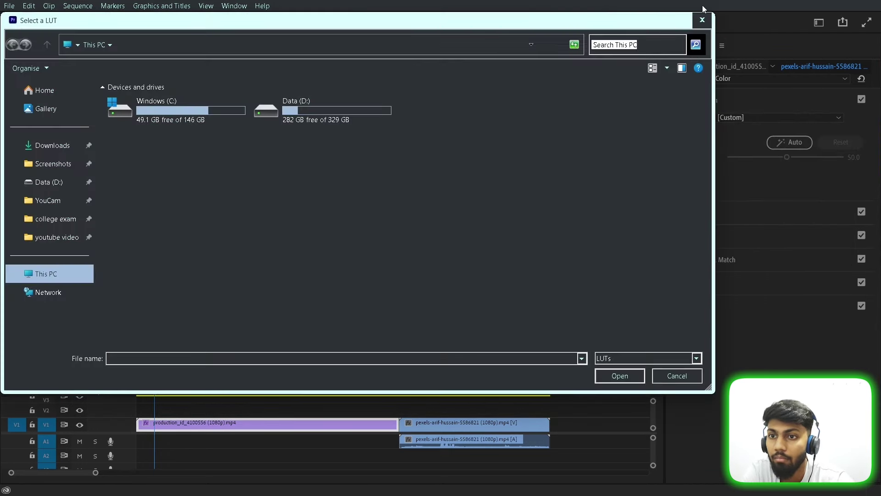
left_click(694, 24)
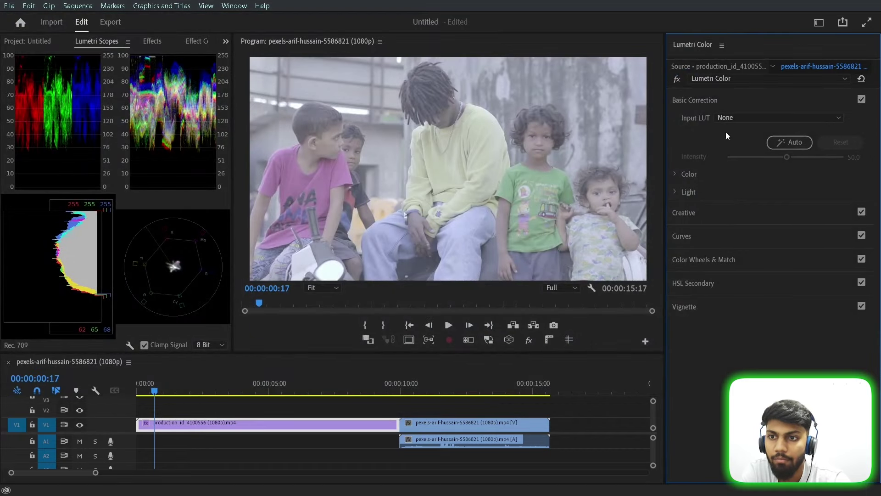
Apply the Auto basic correction, compare it by toggling the Lumetri Color effect, and reset and reapply the correction.
left_click(787, 145)
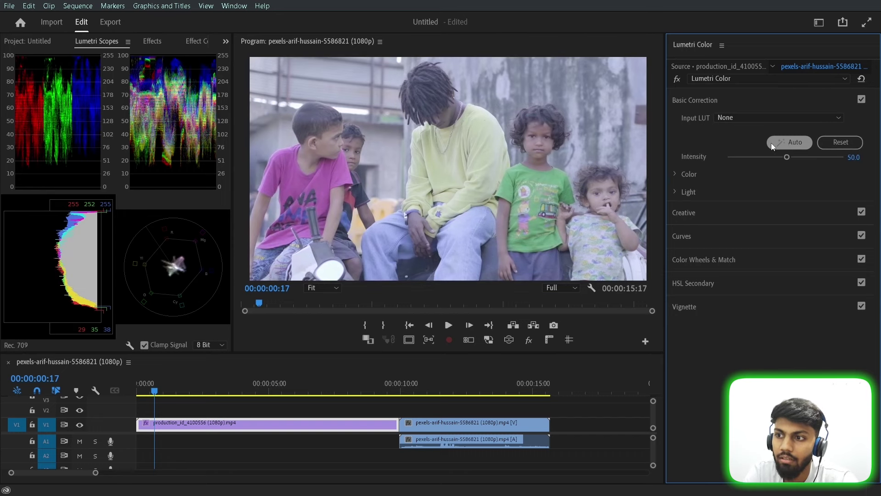
left_click(677, 79)
left_click(678, 79)
left_click(678, 79)
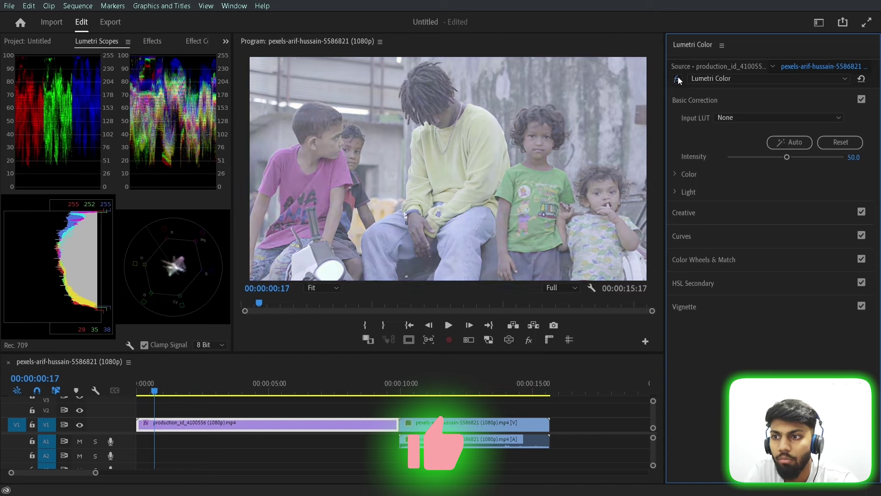
left_click(677, 79)
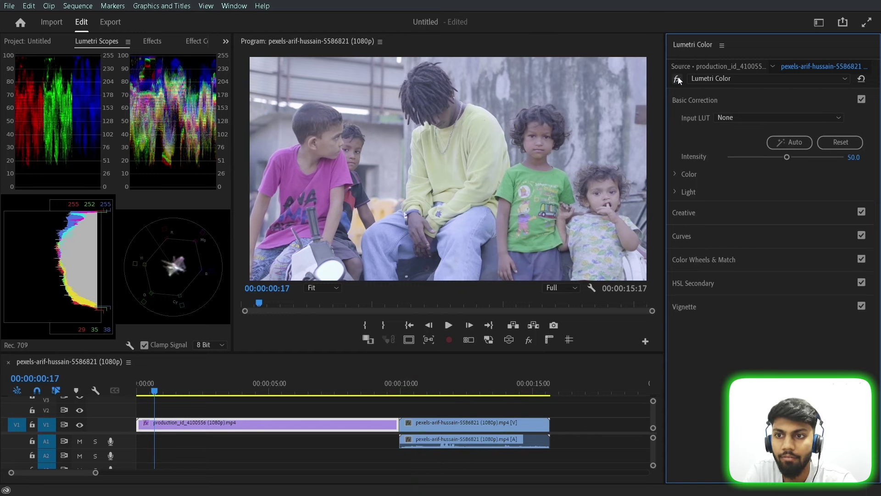
left_click(847, 143)
left_click(801, 143)
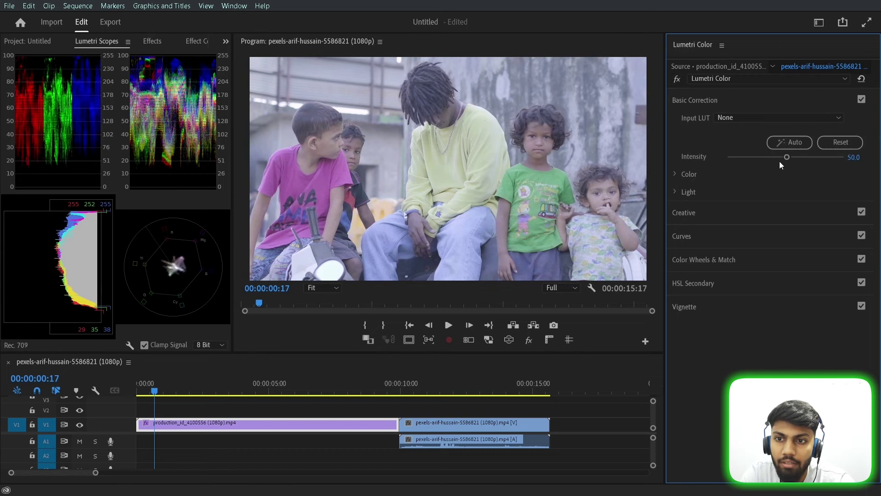
Try the Auto correction at an intensity of about 43.6, reset the basic correction and expand the Color controls.
left_click_drag(788, 157, 841, 158)
left_click_drag(853, 194, 778, 188)
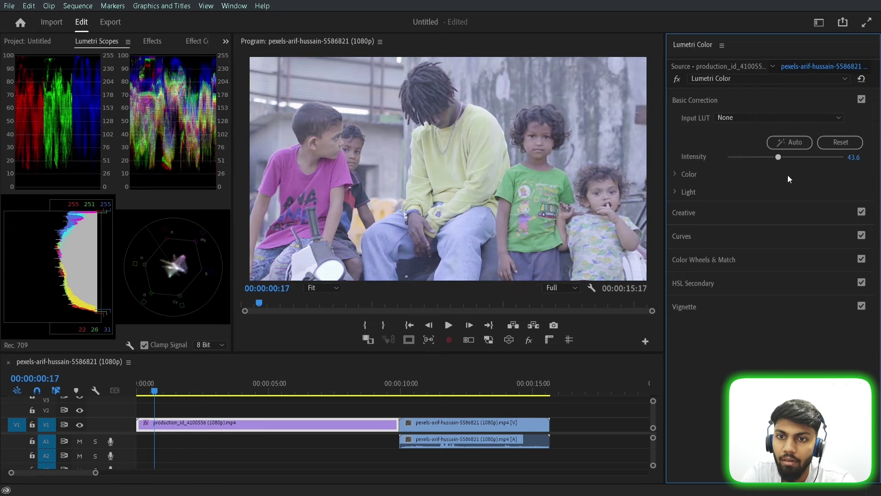
left_click(845, 140)
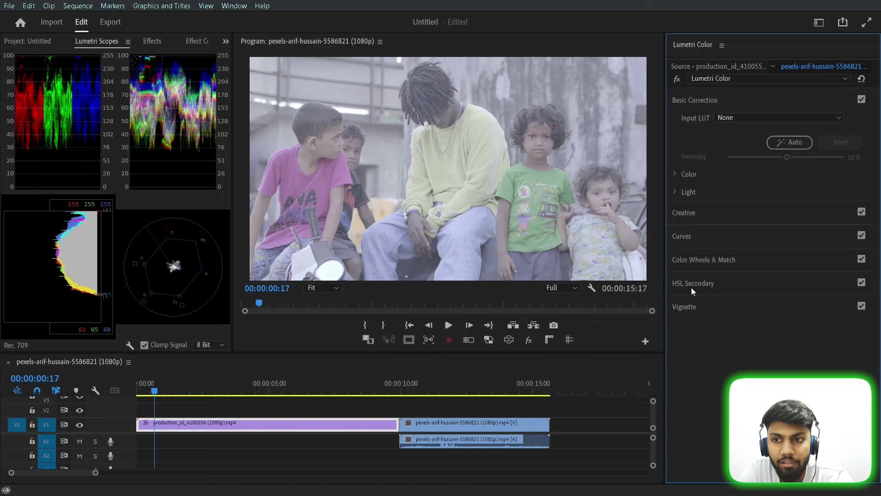
left_click(675, 174)
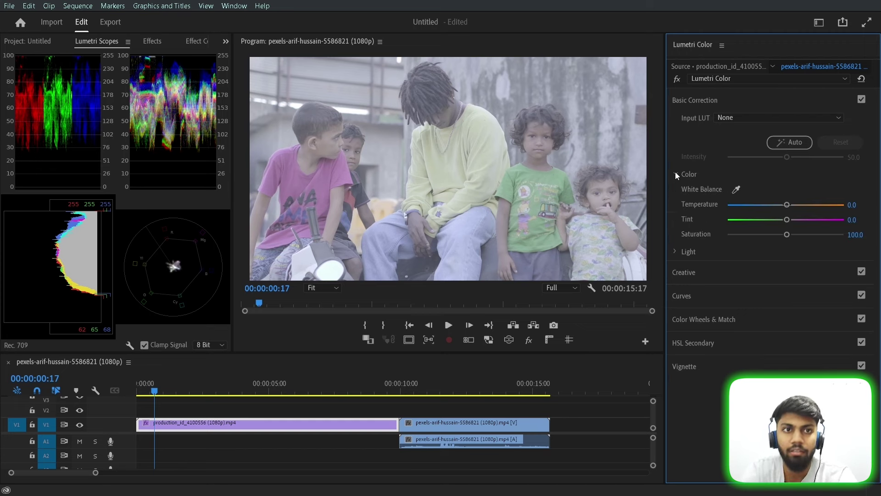
Try to set the white balance by sampling the white motorcycle headlight, comparing it by toggling the Lumetri Color effect.
left_click(737, 189)
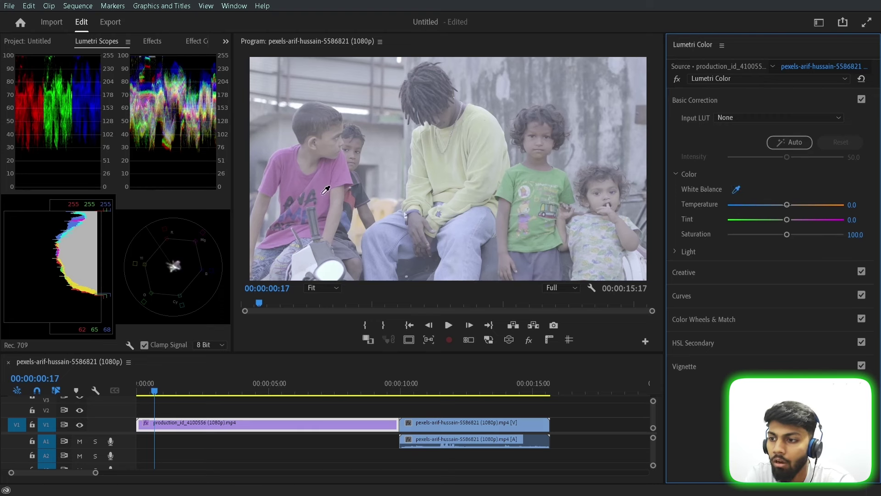
left_click(332, 266)
left_click(676, 79)
left_click(676, 80)
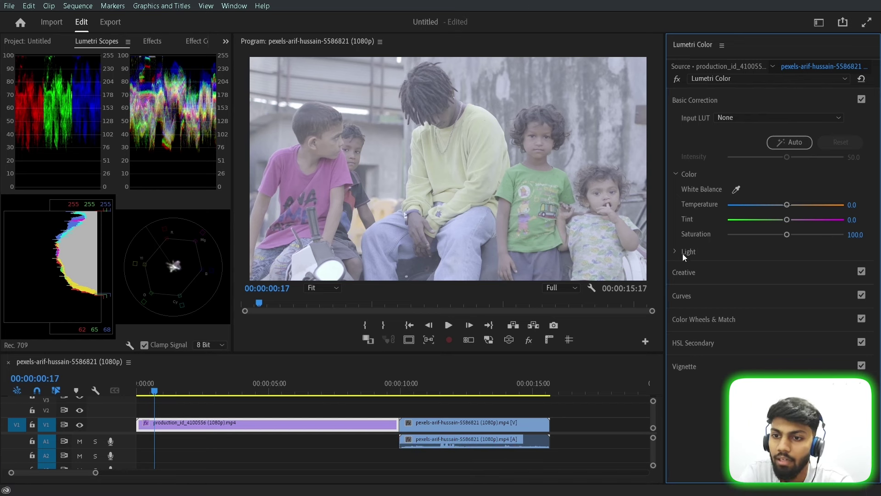
Move the playhead back to 00:00:00:16 and set the clip's Temperature to 15.7 and Tint to -7.8.
left_click(737, 189)
key("Left")
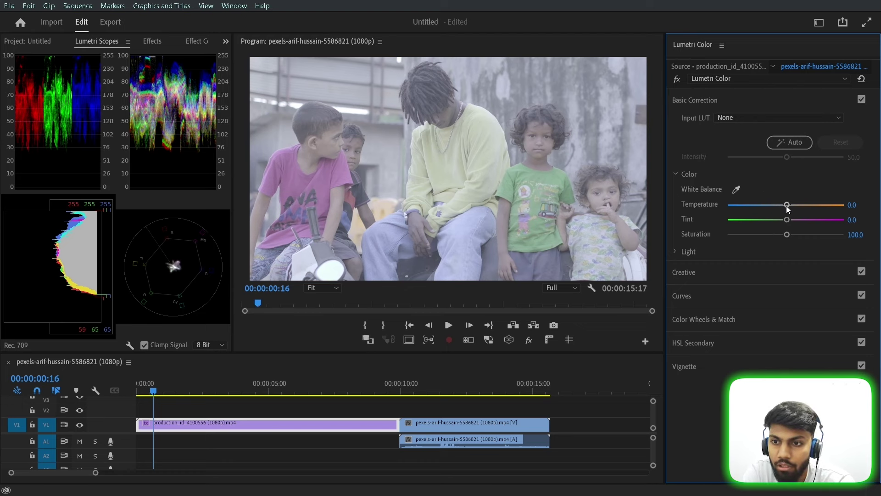
left_click_drag(787, 206, 796, 205)
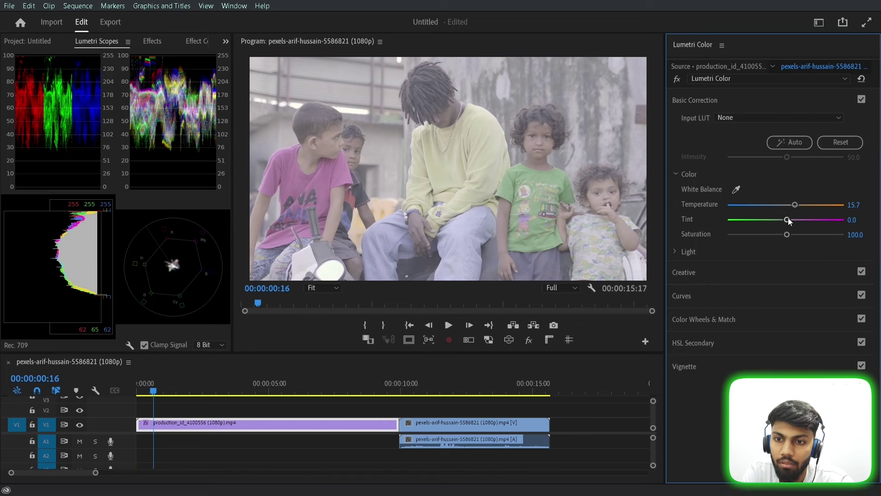
left_click_drag(788, 221, 782, 221)
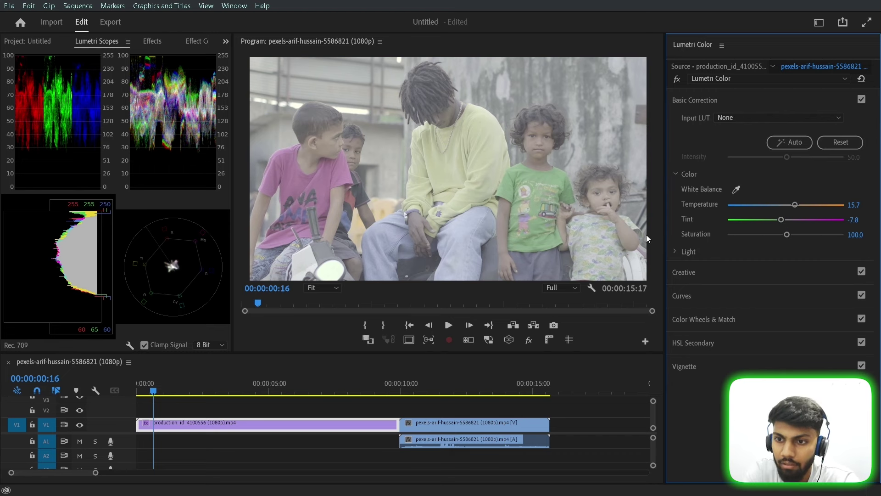
Expand the Light controls, set Exposure to -0.4 and Contrast to 100.0, and compare by toggling the Lumetri Color effect.
left_click(675, 251)
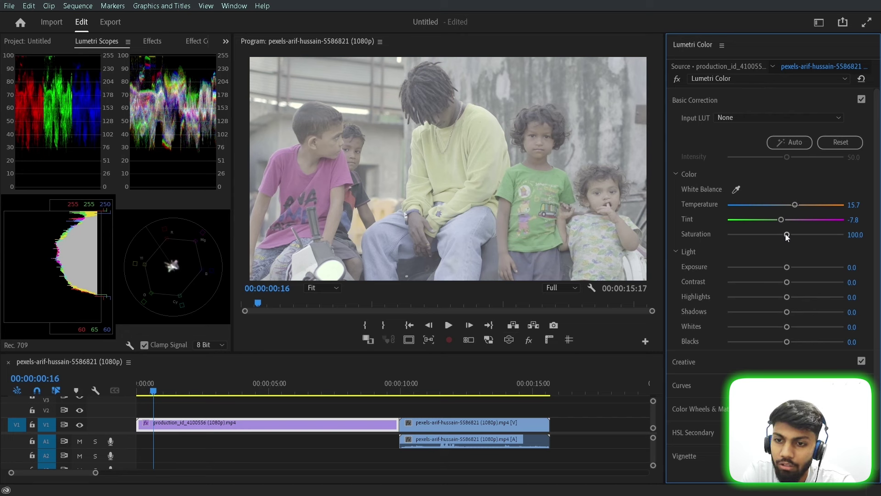
left_click(676, 252)
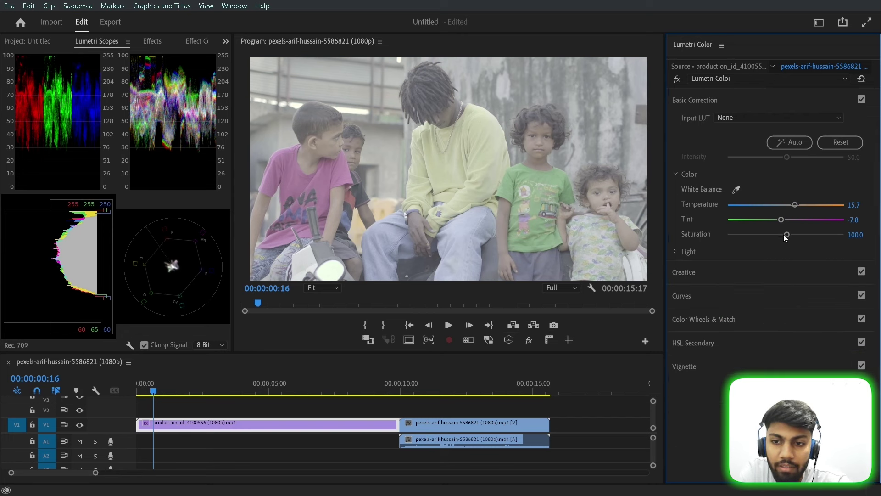
left_click(679, 251)
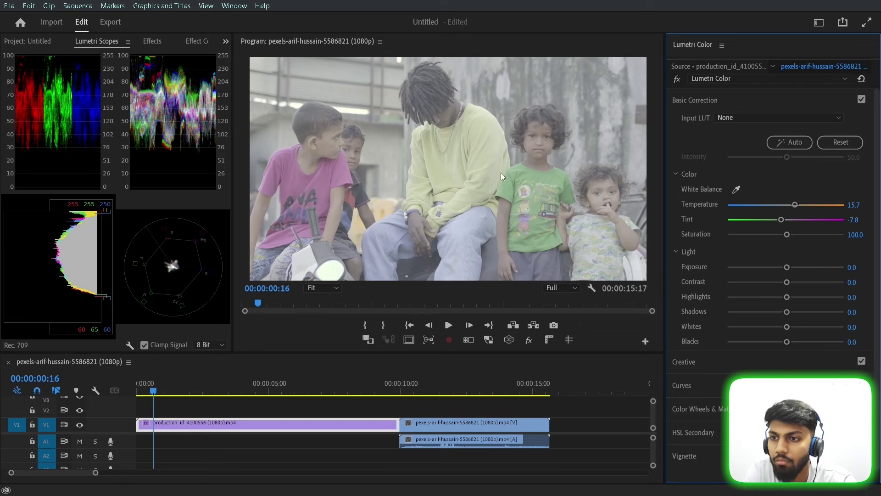
left_click_drag(787, 267, 782, 267)
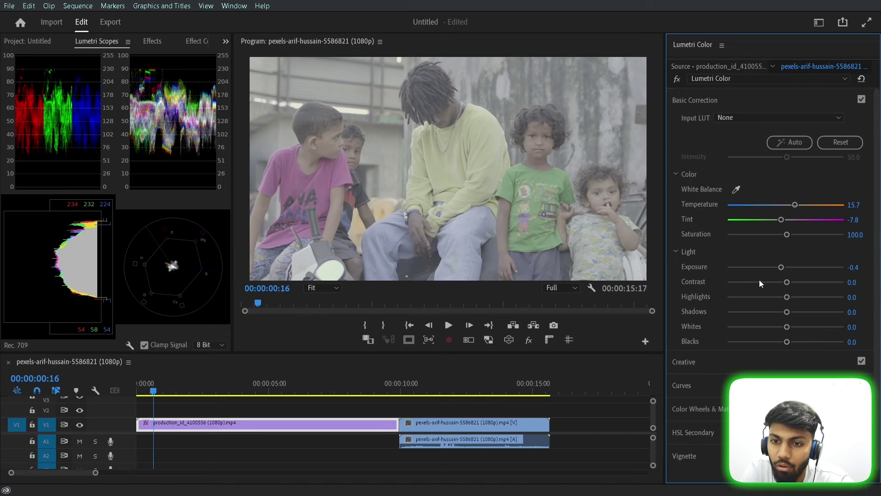
left_click_drag(788, 284, 842, 294)
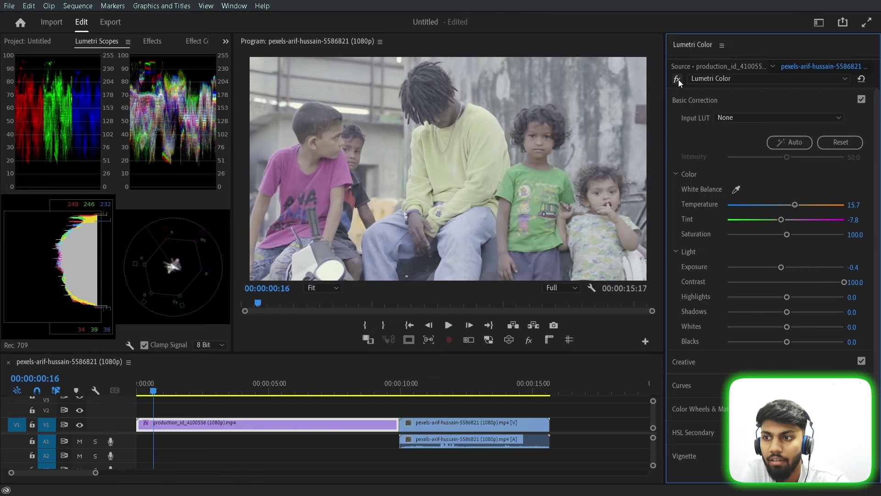
left_click(678, 79)
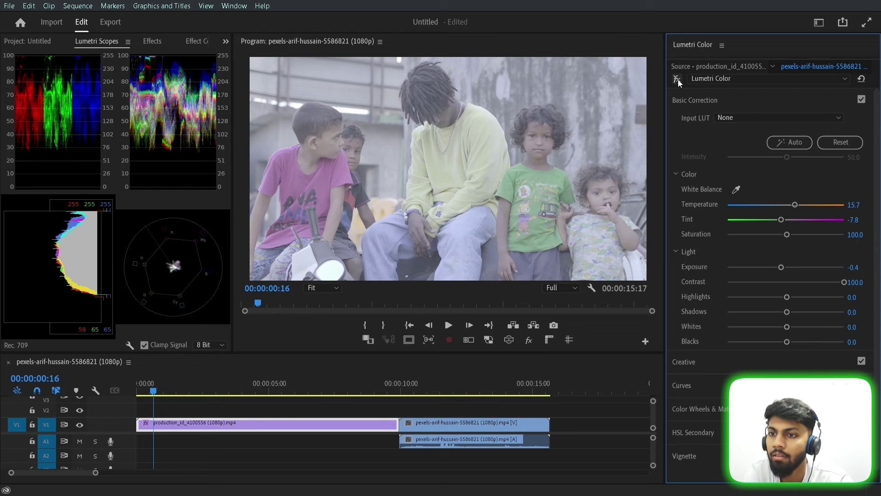
left_click(678, 79)
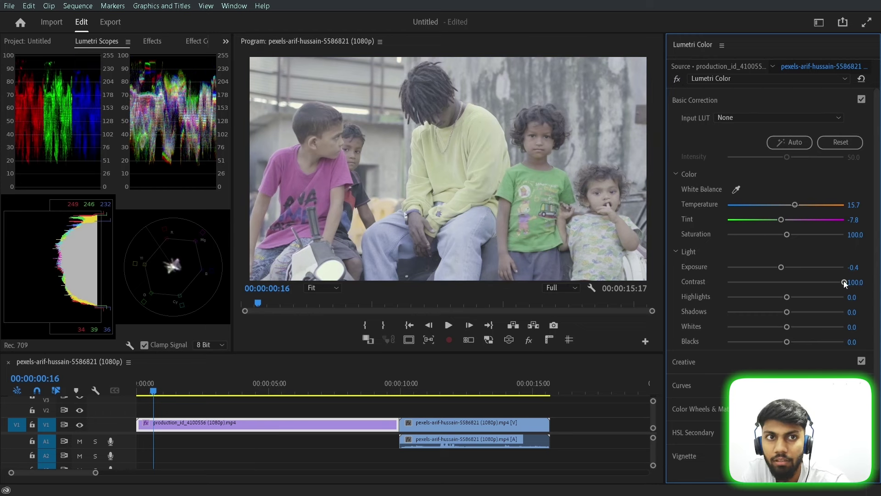
Set Highlights to 6.9 and Shadows to -29.4 and save the project.
scroll(841, 280, "down", 1)
left_click_drag(787, 284, 769, 303)
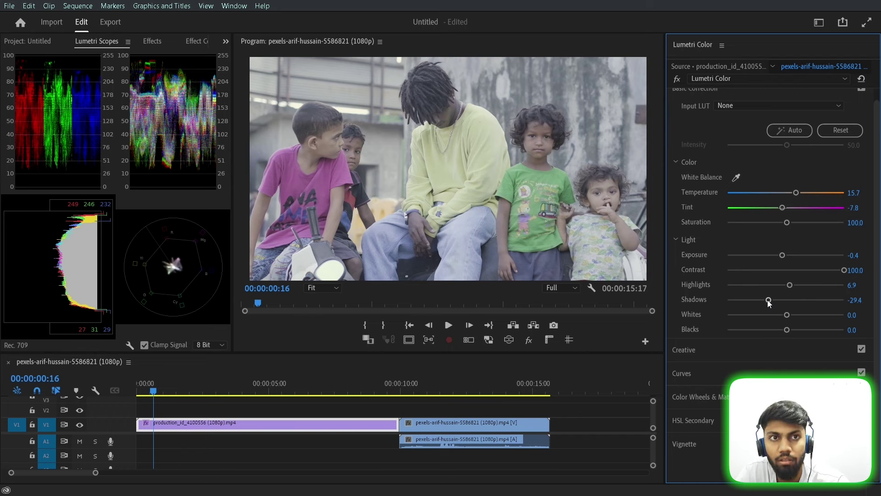
key("ctrl+s")
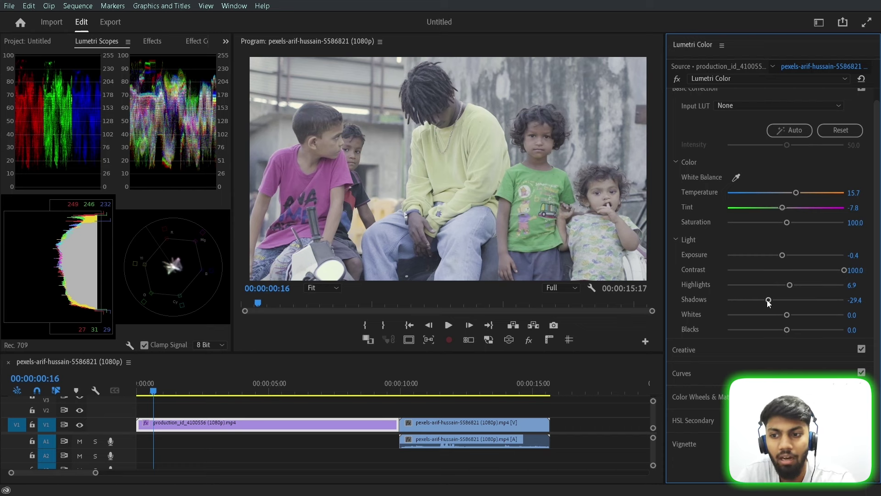
Lower Shadows to -65.7, compare by toggling the Lumetri Color effect, and set Whites to -13.7.
left_click_drag(769, 300, 748, 301)
left_click(677, 79)
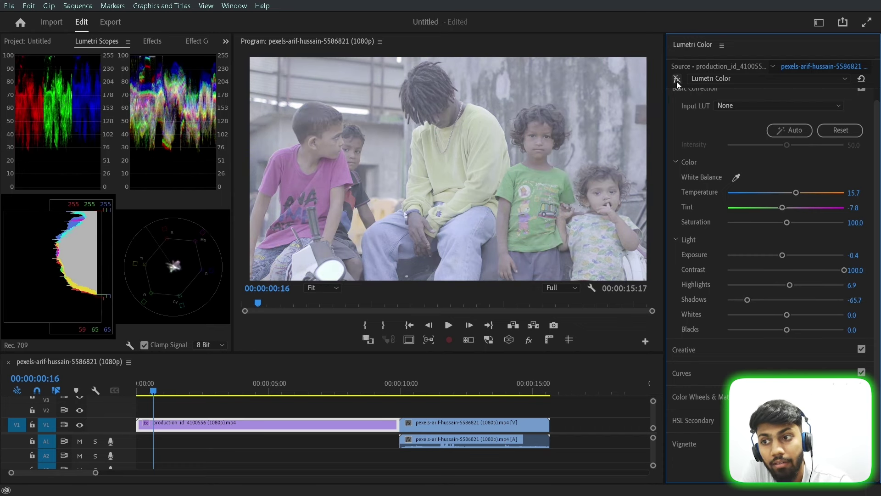
left_click(677, 80)
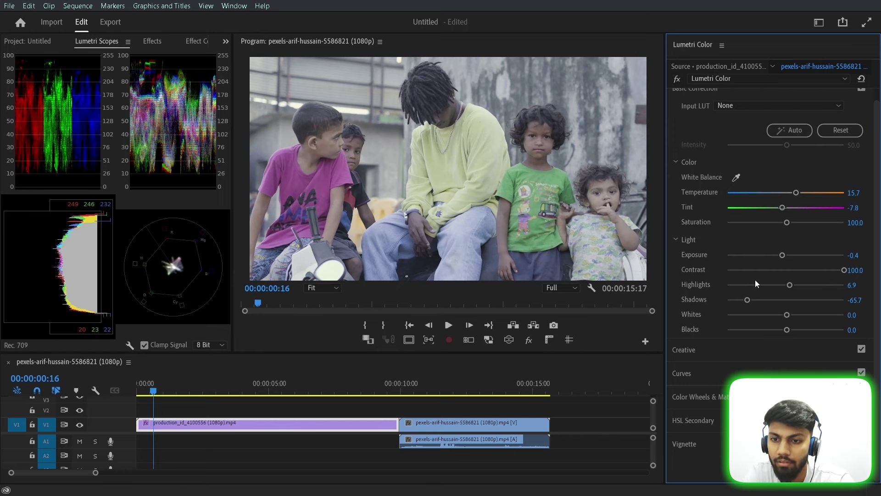
mouse_move(787, 316)
left_mouse_down()
mouse_move(776, 315)
mouse_move(801, 312)
mouse_move(788, 315)
left_mouse_up()
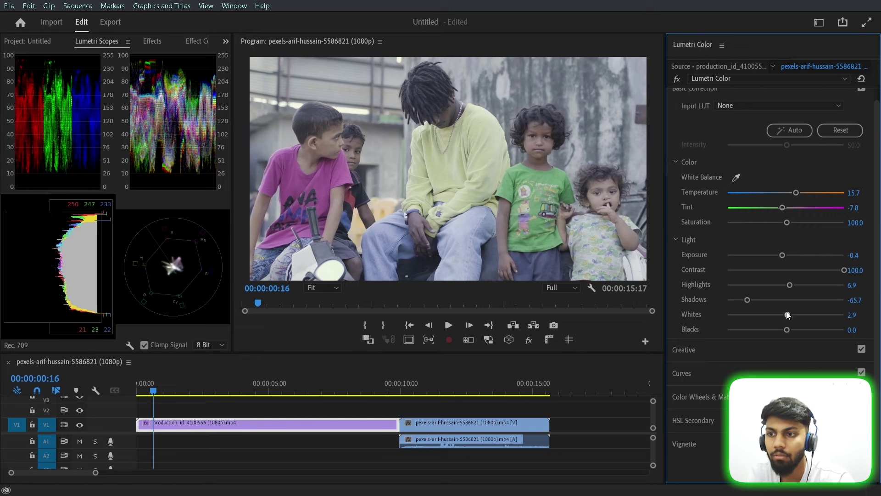
left_click_drag(788, 315, 778, 315)
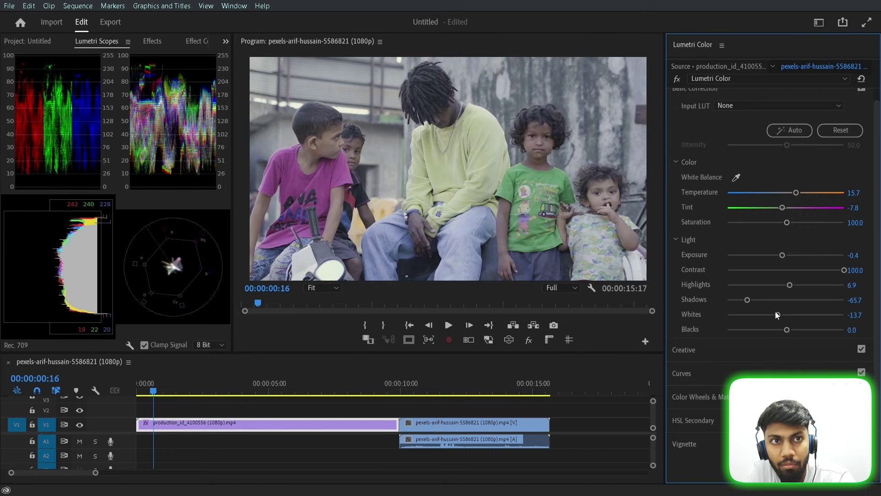